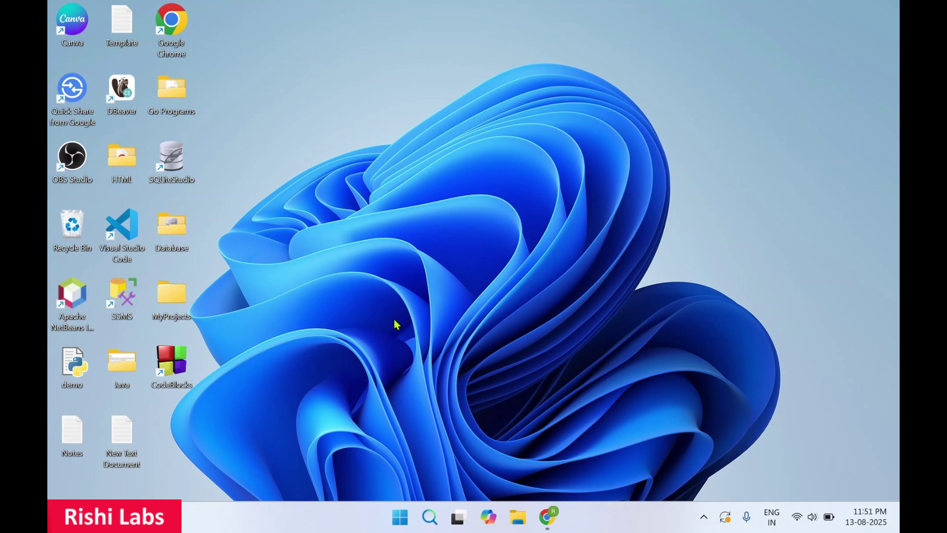
Open Google Chrome and run a Google search for 'figma'.
click(552, 523)
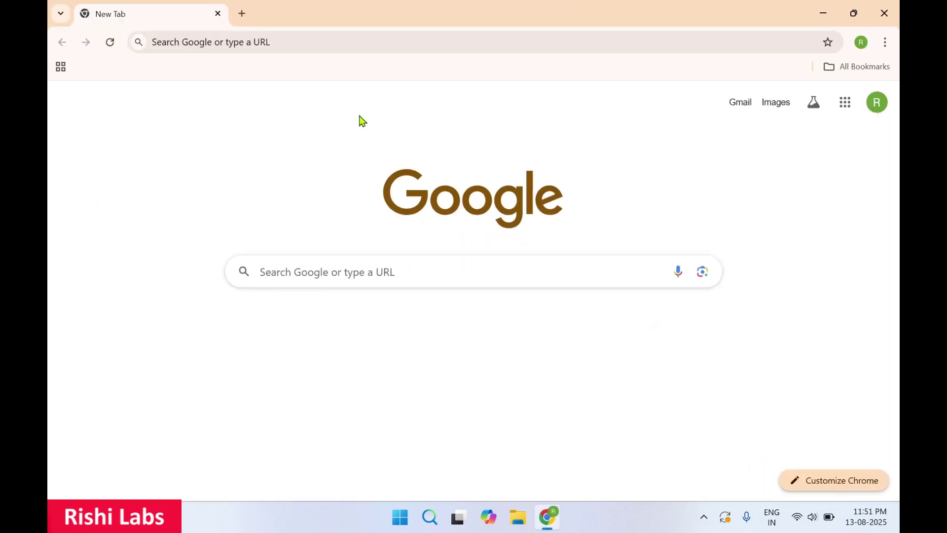
click(254, 45)
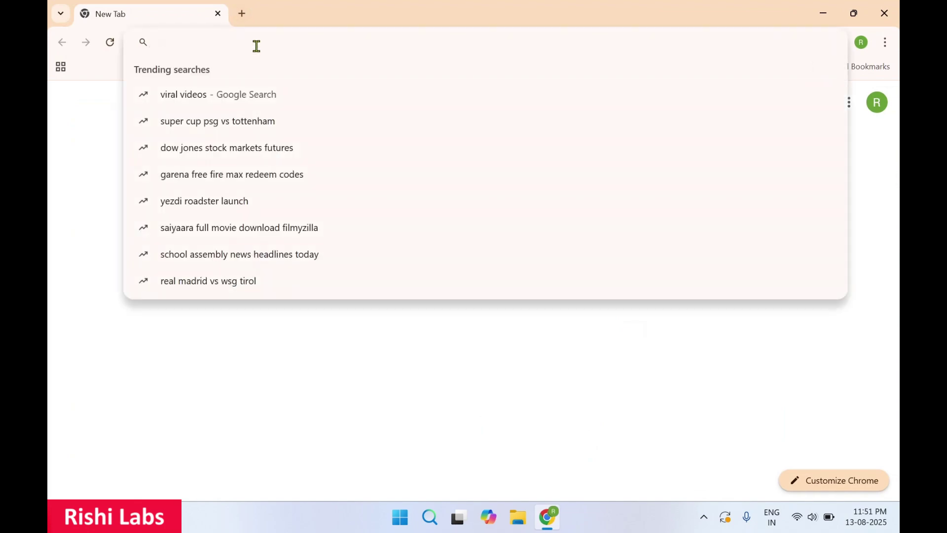
text(figma)
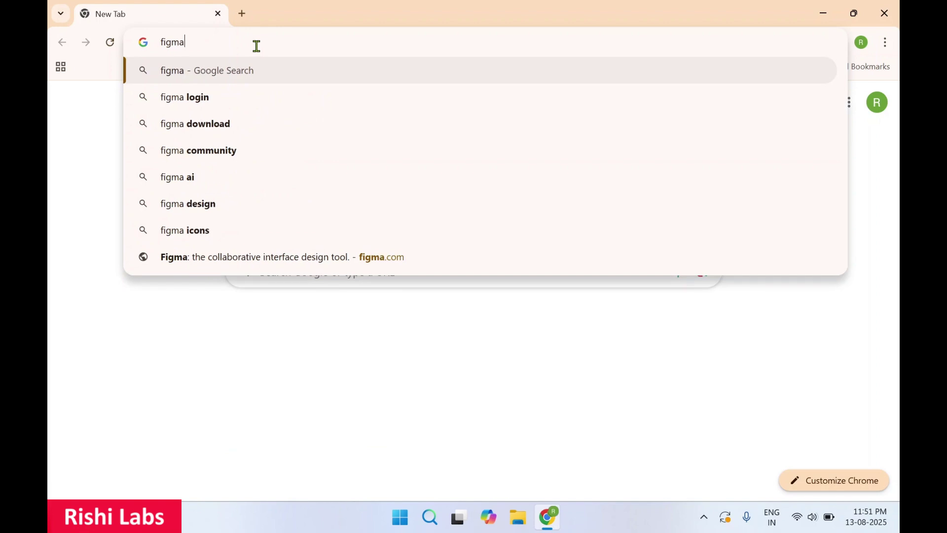
key(Return)
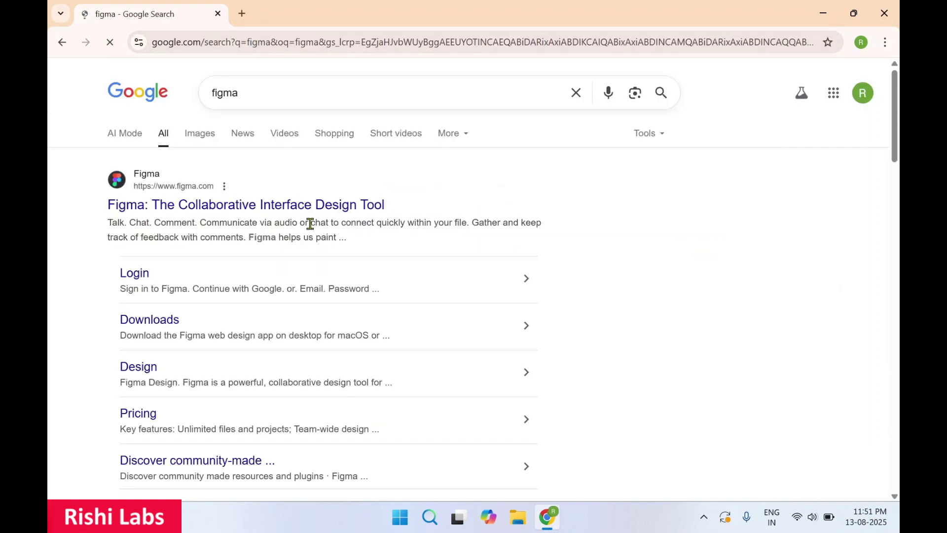
Go to the official figma.com site, dismiss its cookie notice and expand the Products menu.
click(203, 207)
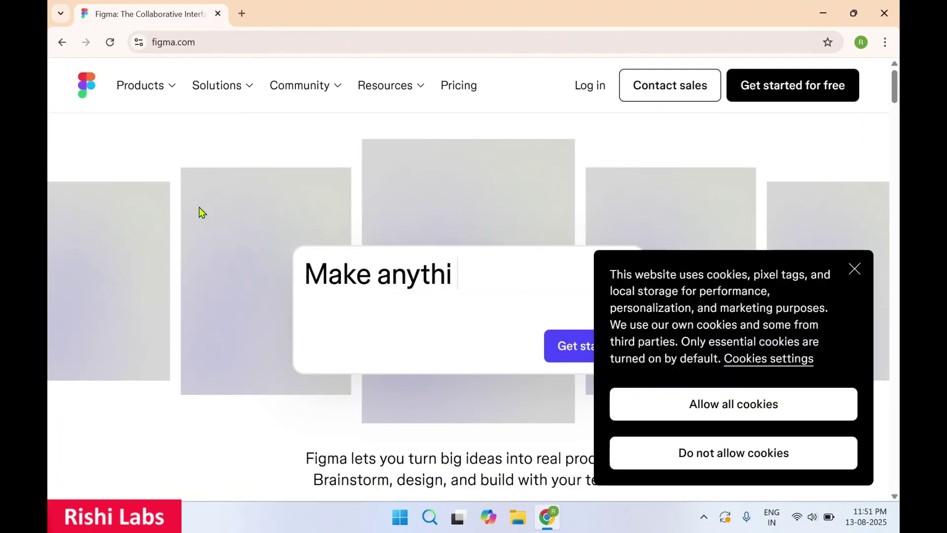
click(854, 269)
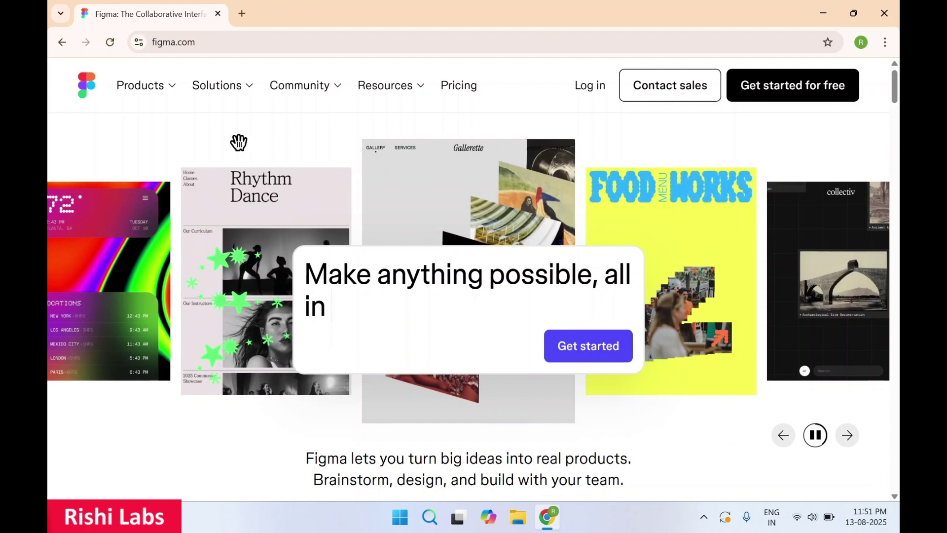
click(163, 92)
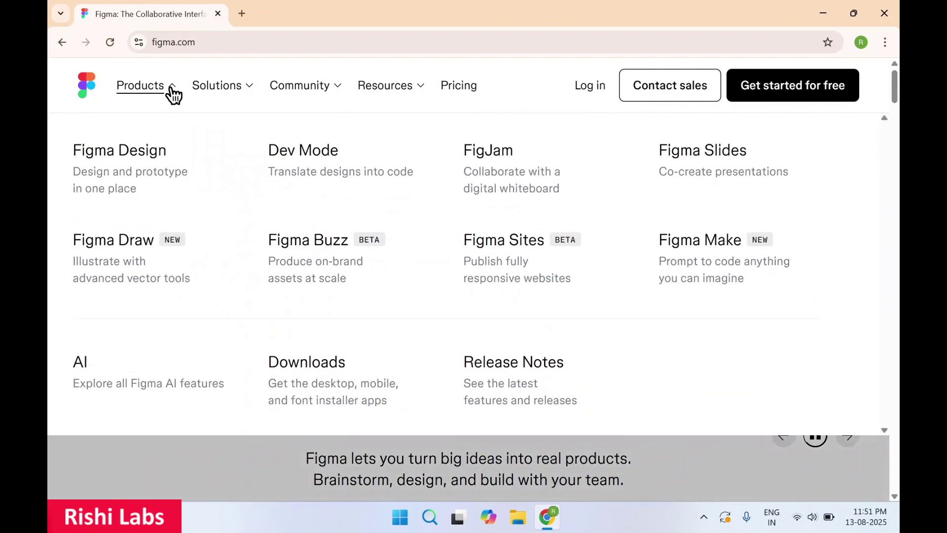
Download the Figma desktop app for Windows and run the finished FigmaSetup.exe installer.
click(328, 370)
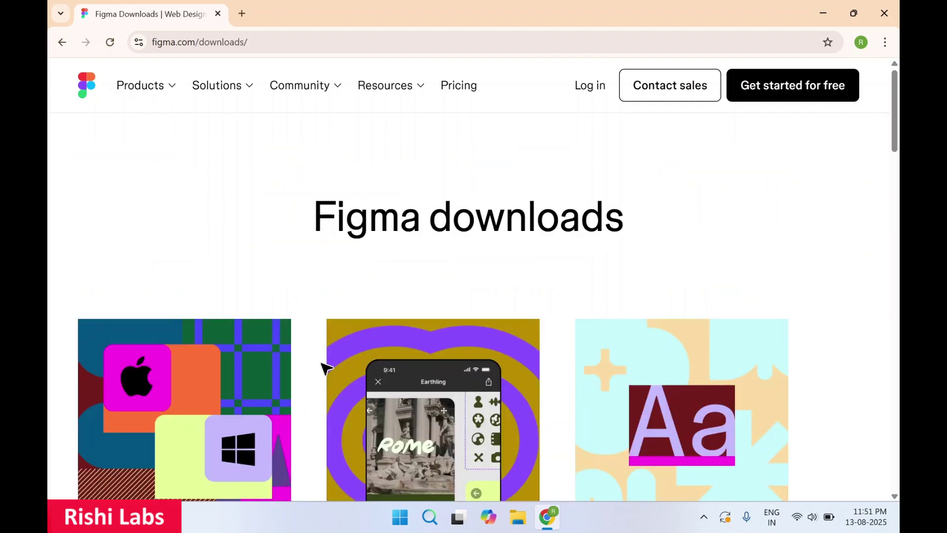
scroll(326, 367, down, 6)
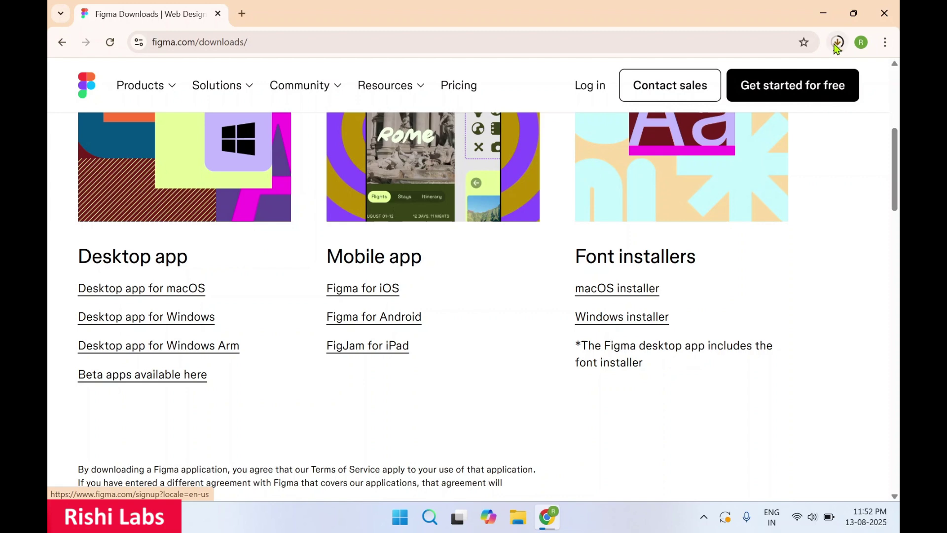
click(837, 43)
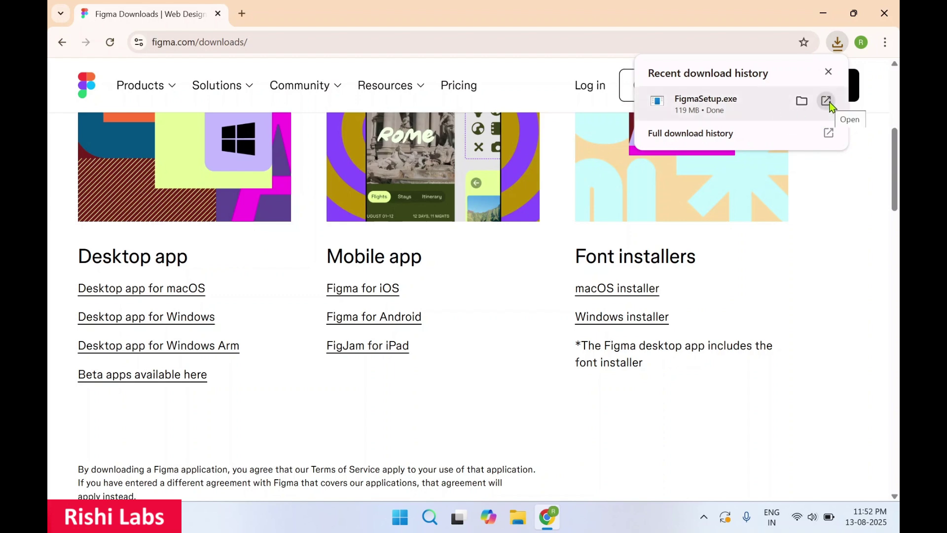
click(827, 102)
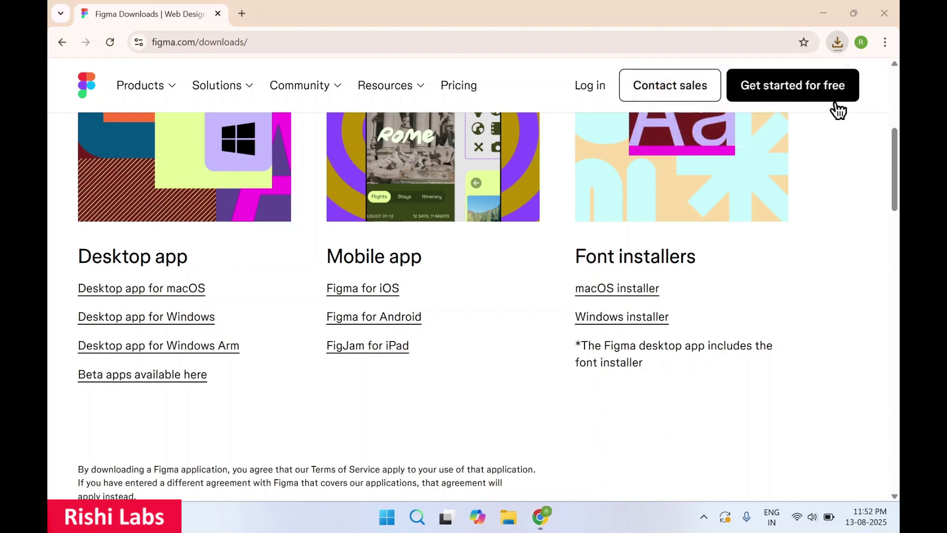
Minimize Chrome, dismiss the Figma app's cookie notice and choose to log in with the browser.
click(828, 17)
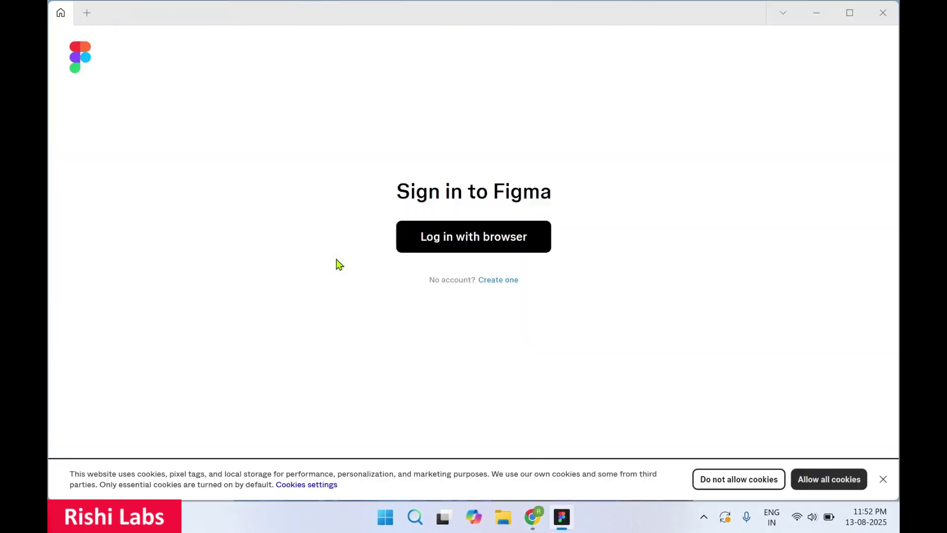
click(884, 481)
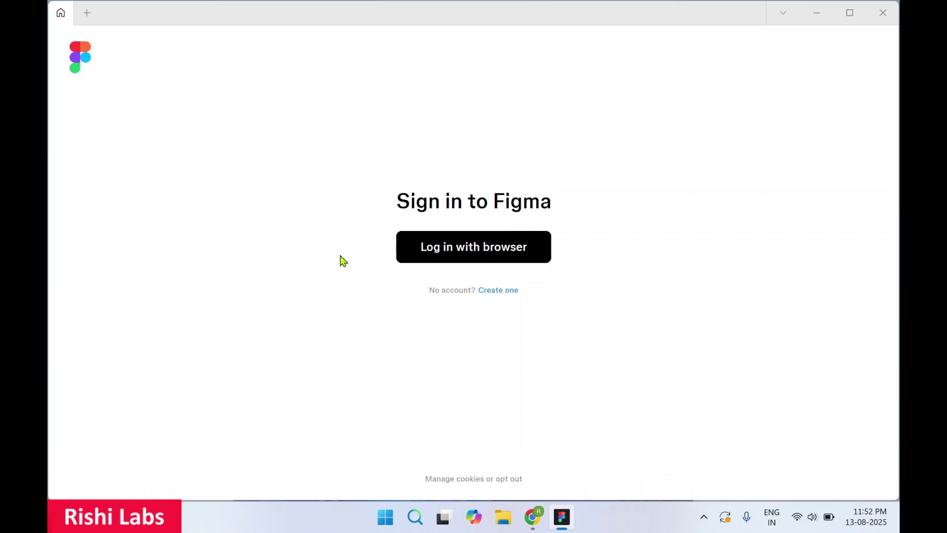
click(462, 256)
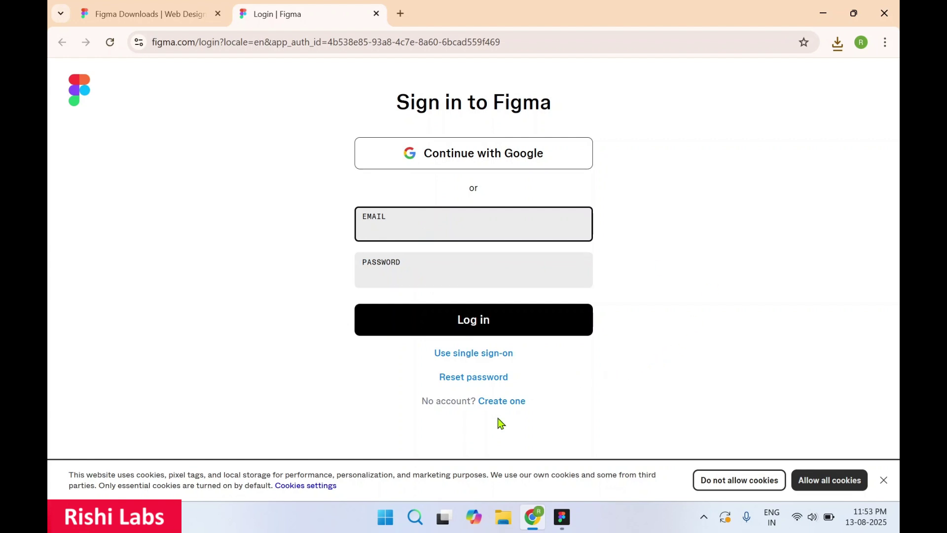
Sign in to Figma with a Google account, allow access, and continue in the desktop app.
click(453, 163)
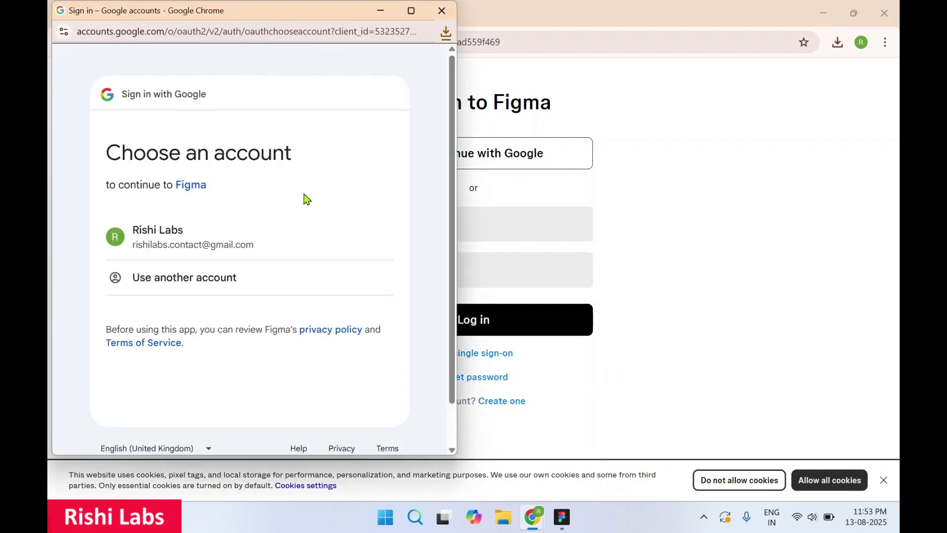
click(258, 251)
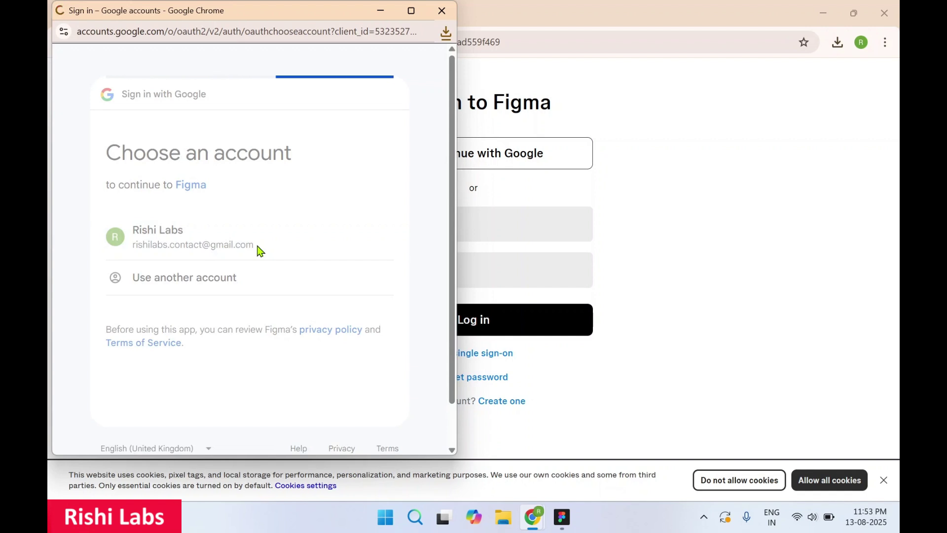
scroll(353, 278, down, 2)
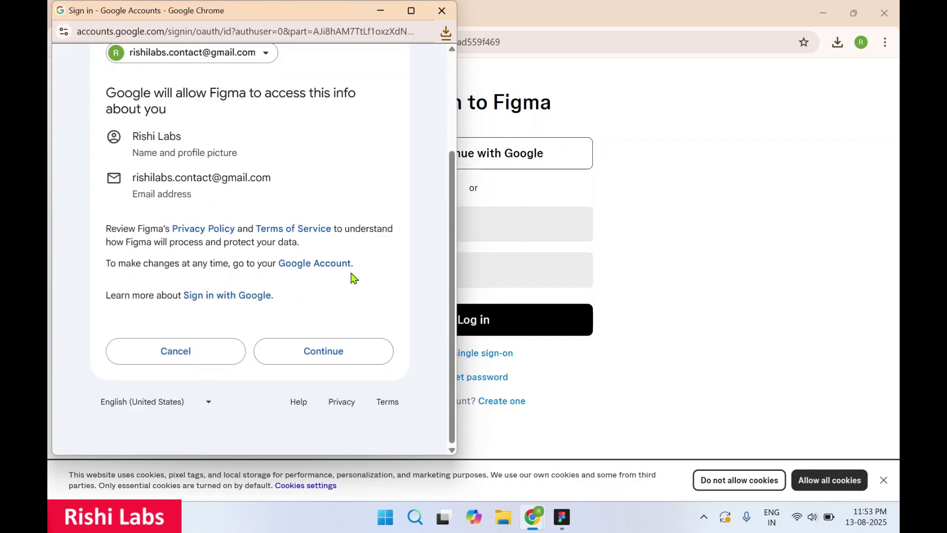
click(337, 356)
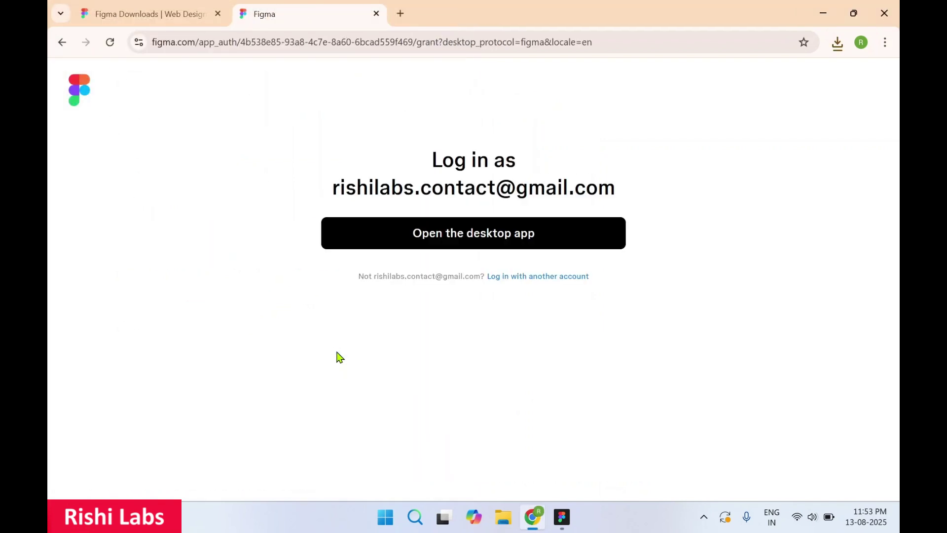
click(451, 243)
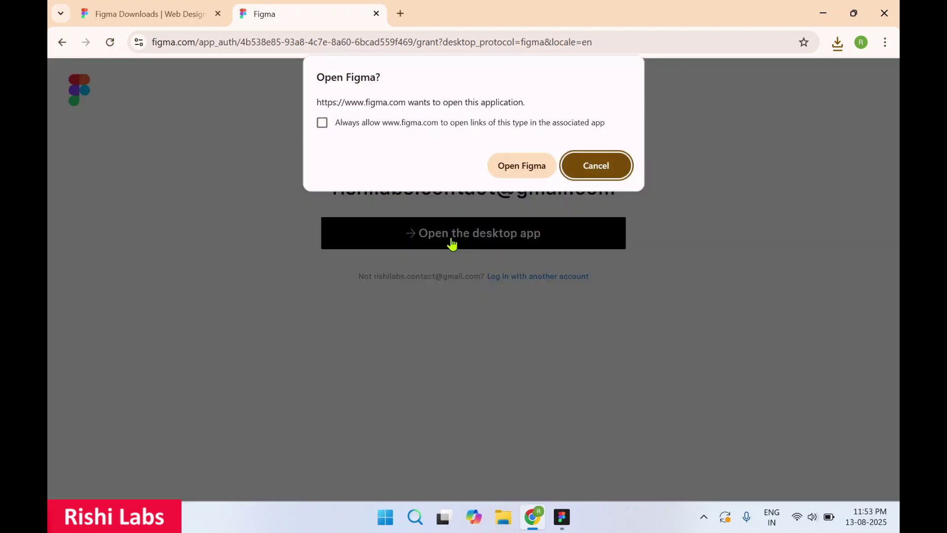
Let the browser launch Figma, then paste in the profile display name and continue.
click(522, 168)
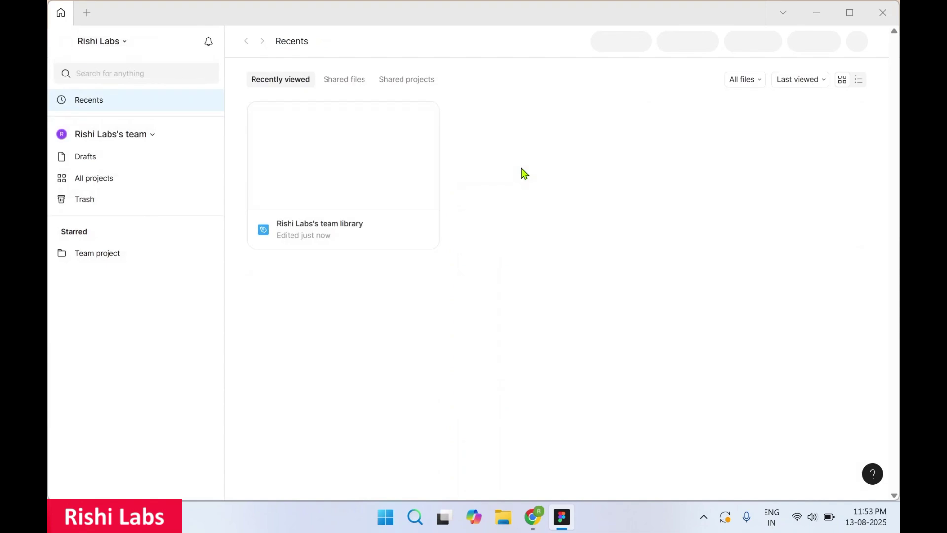
text(RishiLabs)
scroll(463, 298, down, 1)
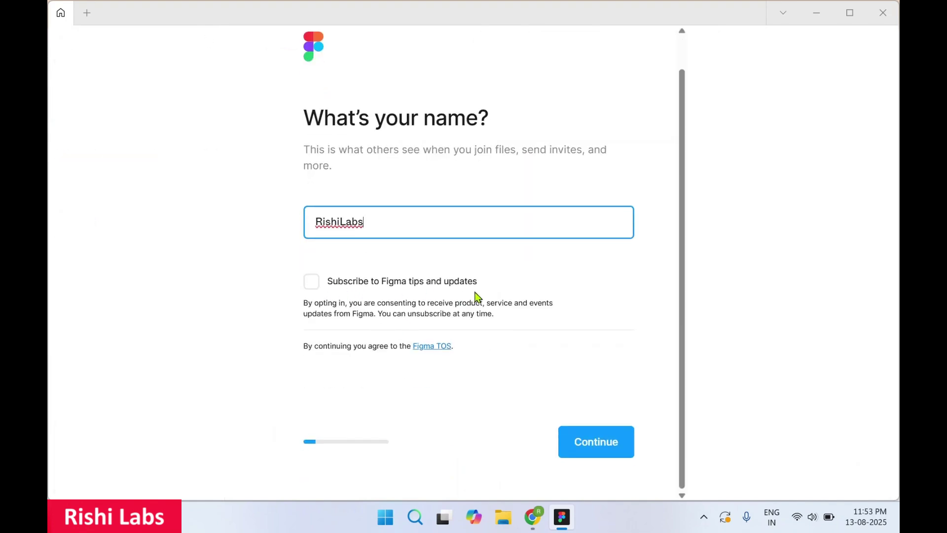
scroll(476, 296, up, 1)
scroll(476, 296, down, 1)
click(594, 452)
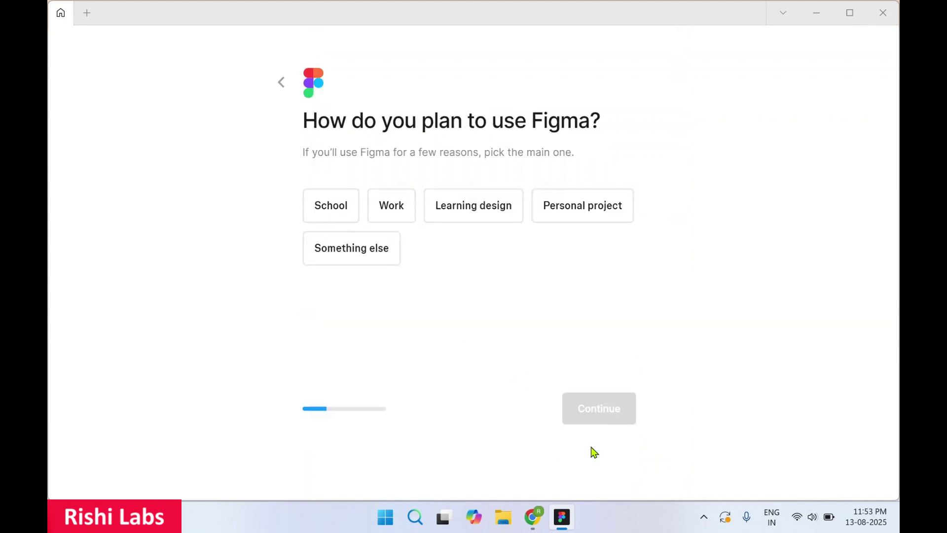
Answer School, Student and College / University, skip invites, and choose 'No, it's my first time'.
click(331, 246)
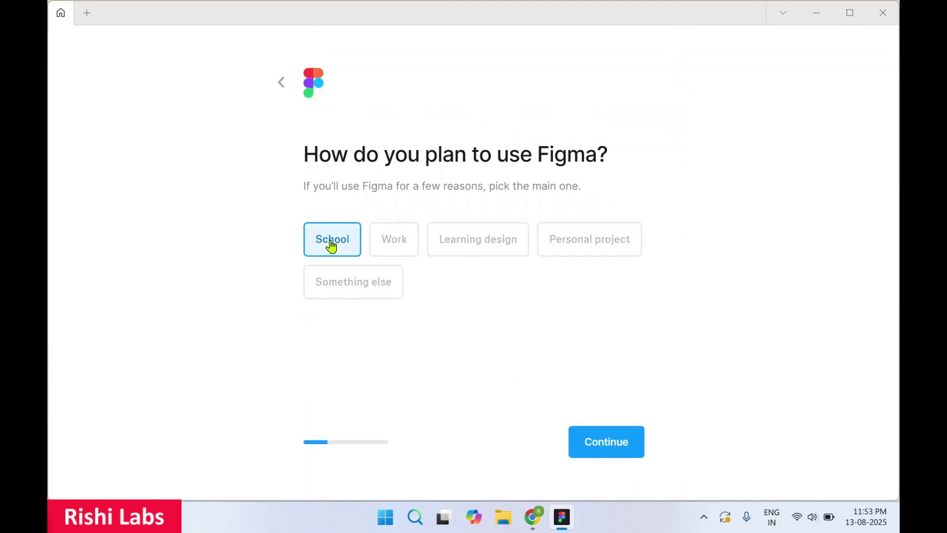
click(592, 447)
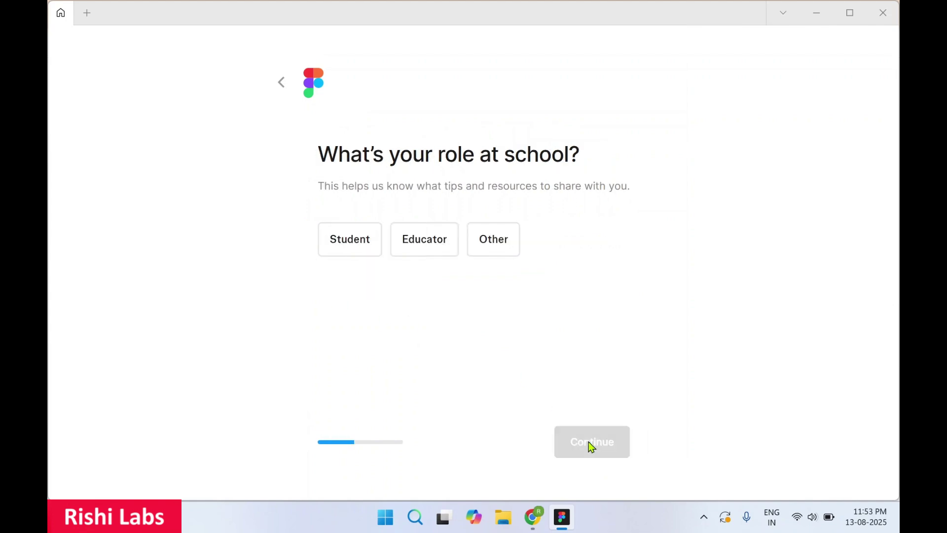
click(350, 252)
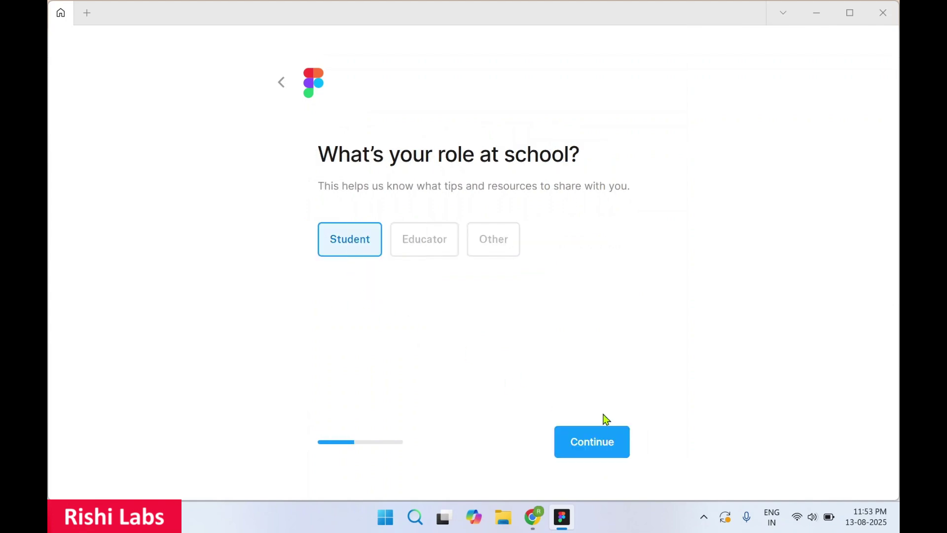
click(602, 446)
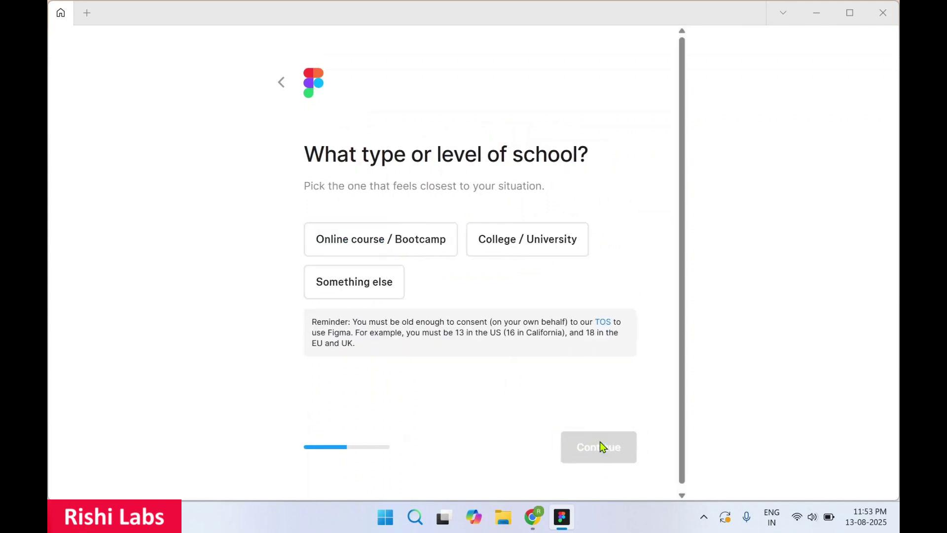
click(519, 245)
click(572, 446)
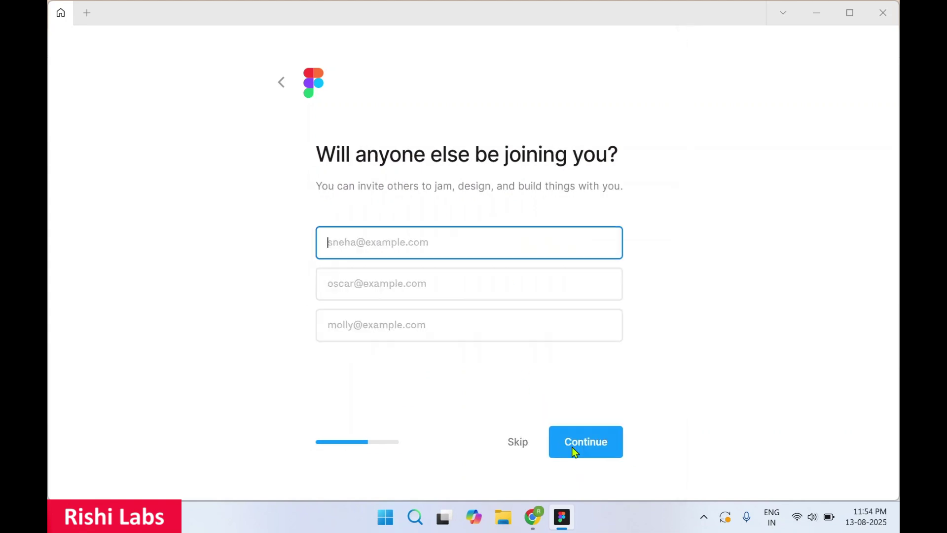
click(518, 460)
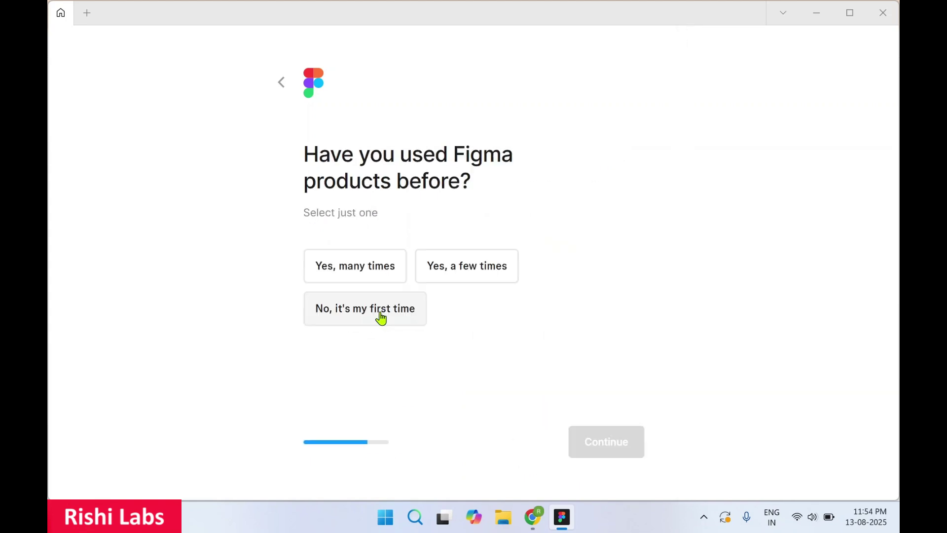
click(381, 318)
Choose the free Starter plan and 'Design with Figma' as the first activity.
click(606, 447)
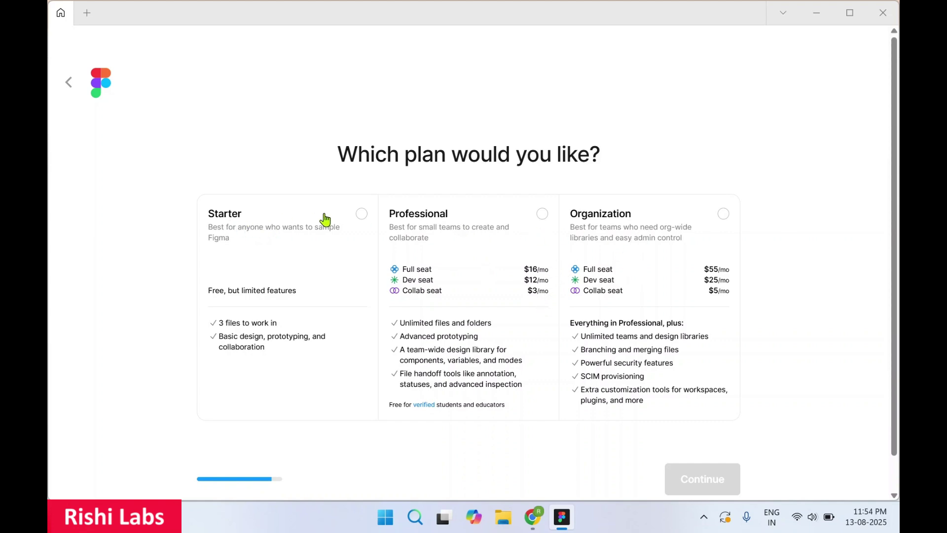
click(362, 216)
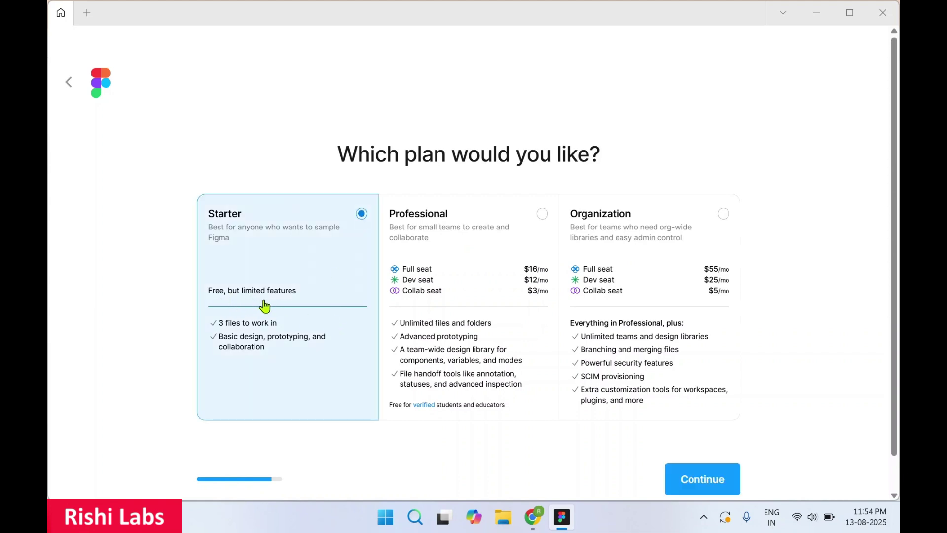
click(708, 487)
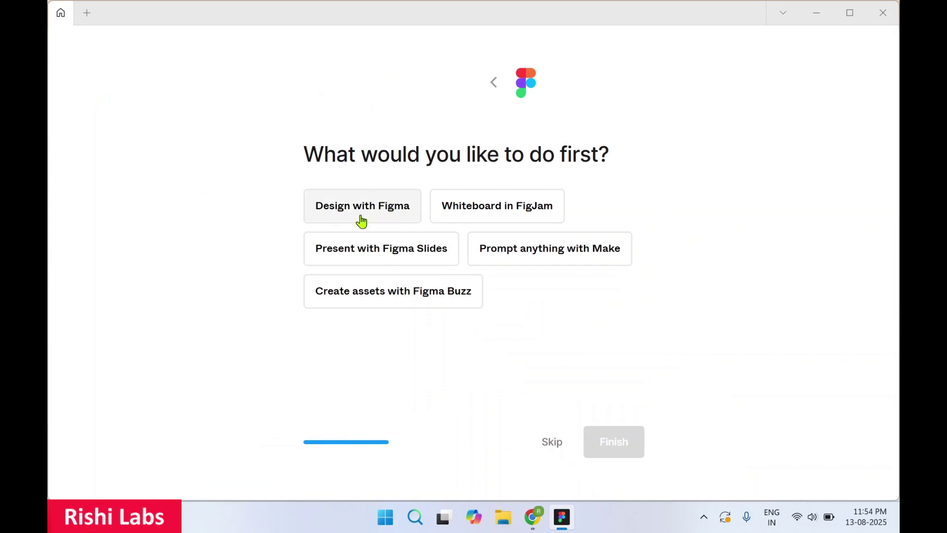
click(361, 221)
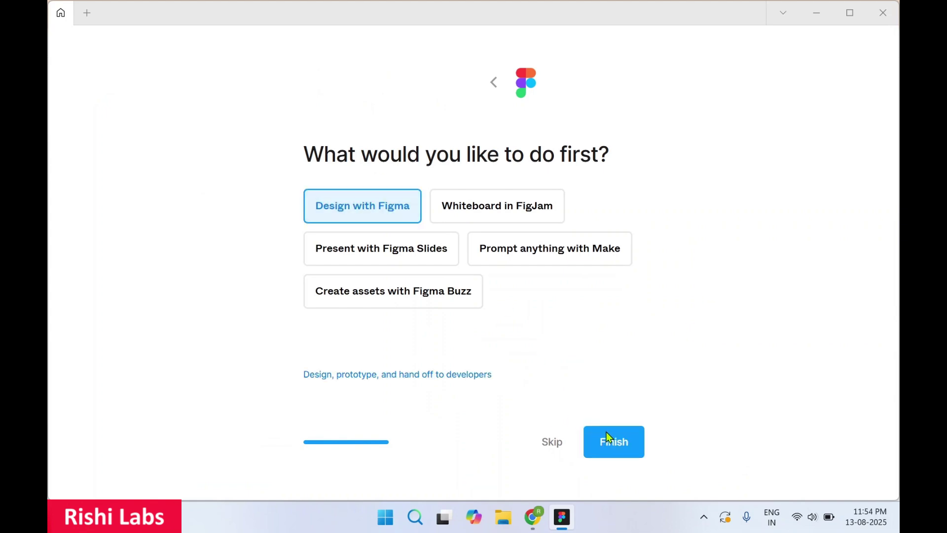
Finish onboarding, accept the Terms of Service to reach the Untitled file, then close Figma and Chrome.
click(620, 445)
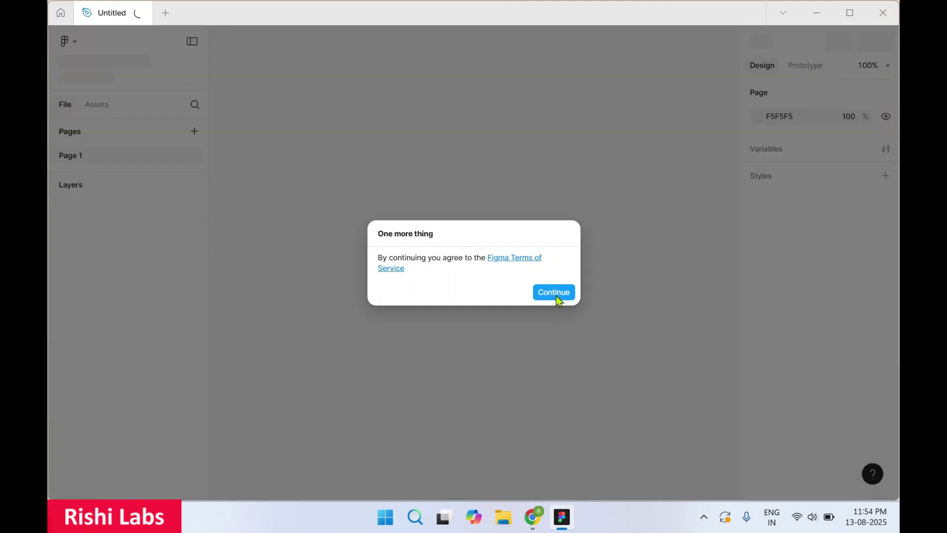
click(555, 295)
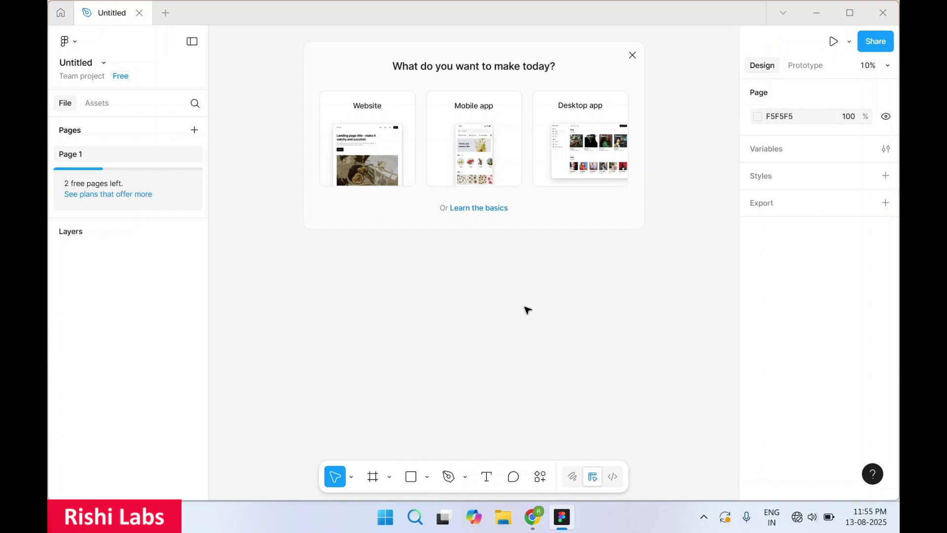
click(894, 15)
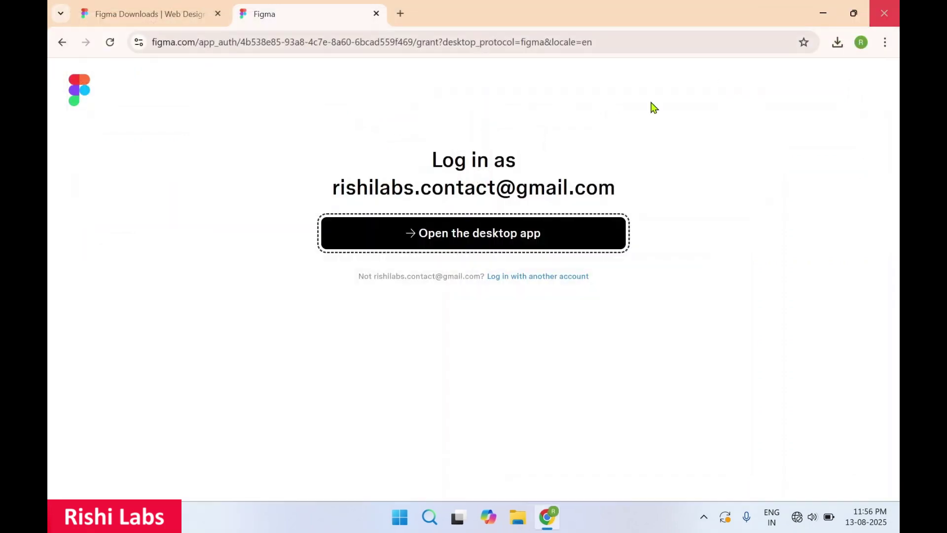
click(893, 12)
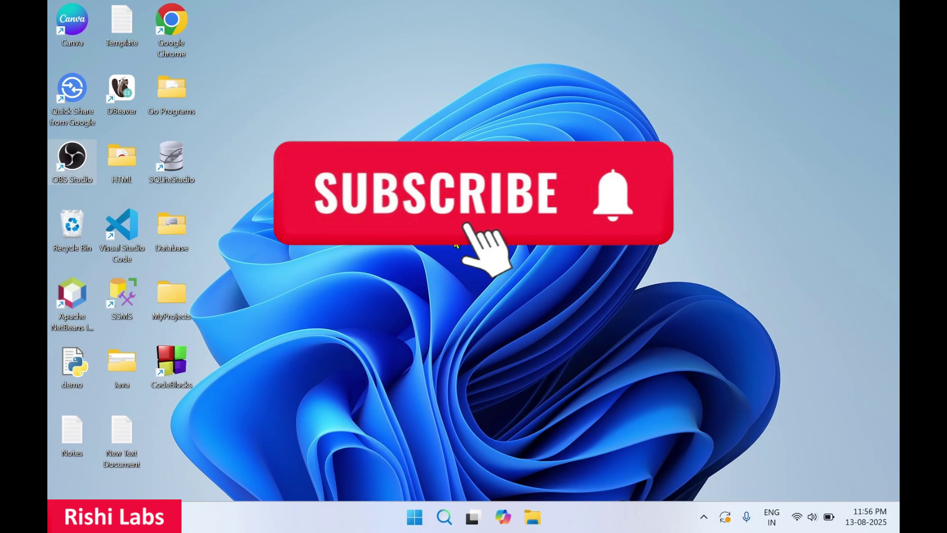